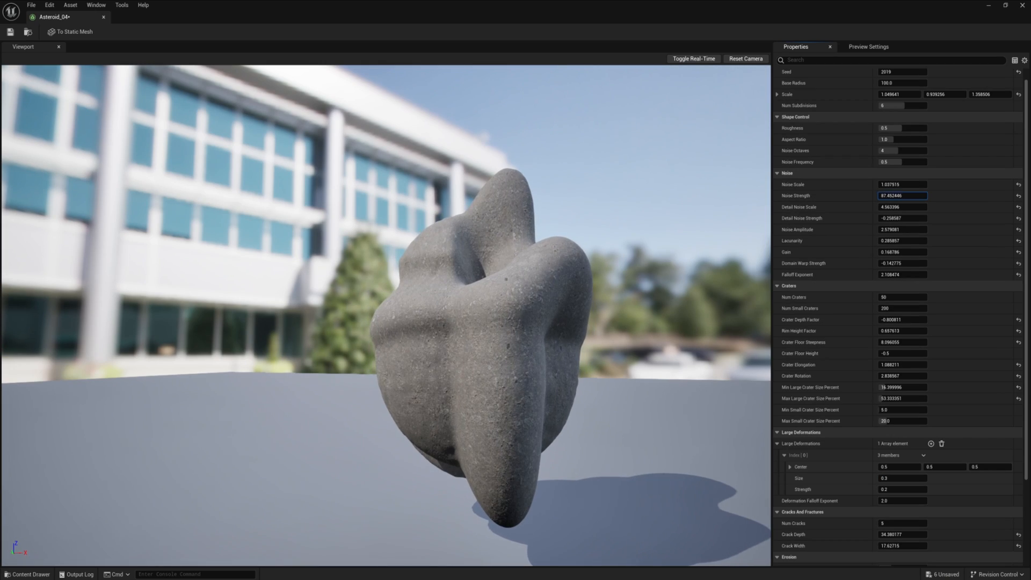
Adjust Asteroid_04's noise strength and raise its noise scale to about 217.2.
left_click_drag(903, 195, 945, 184)
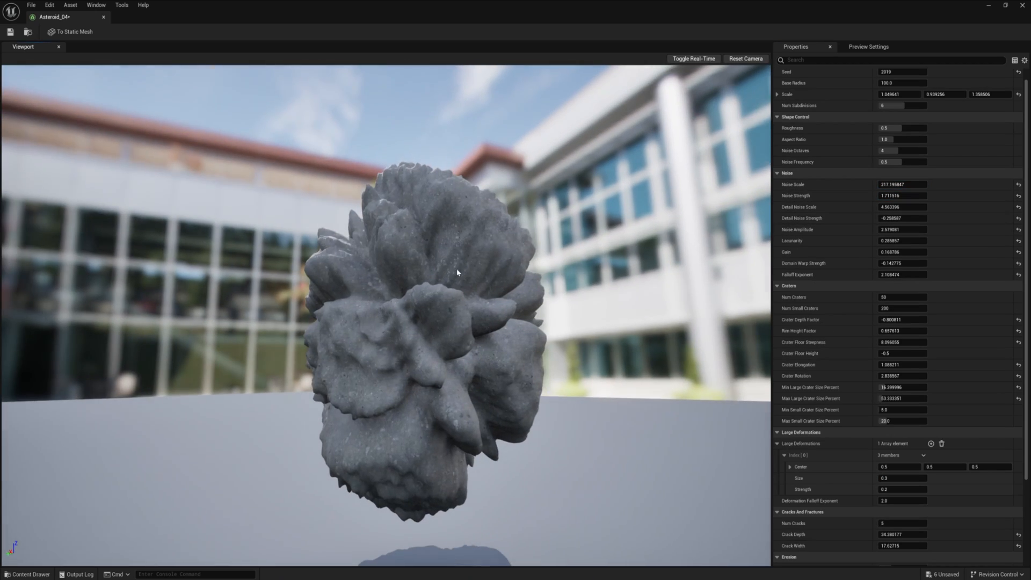
left_click_drag(903, 196, 881, 195)
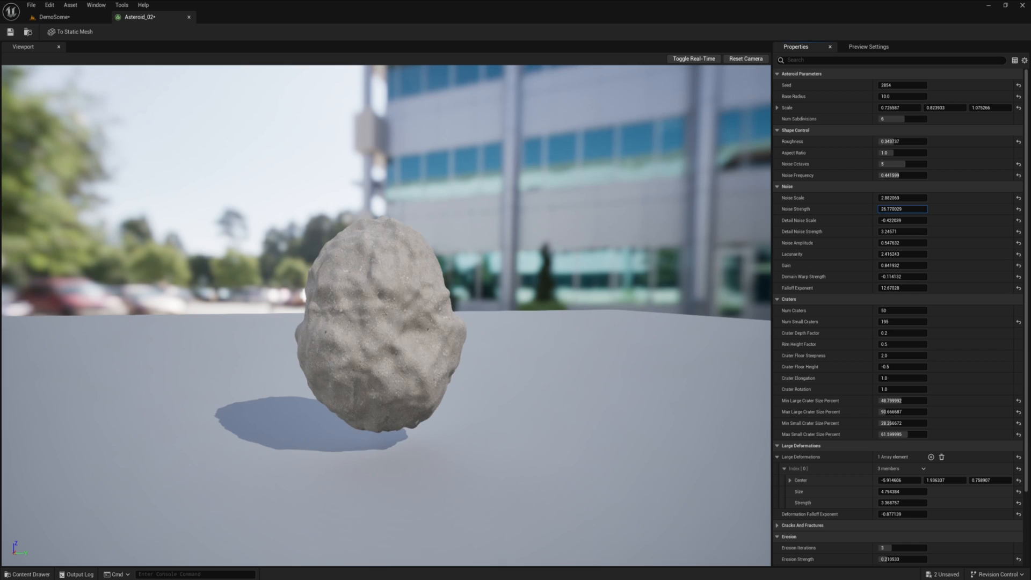
Vary Asteroid_02's noise strength and noise scale, along with the center and size of its large deformation.
mouse_move(903, 209)
left_mouse_down()
mouse_move(924, 209)
mouse_move(904, 198)
left_mouse_up()
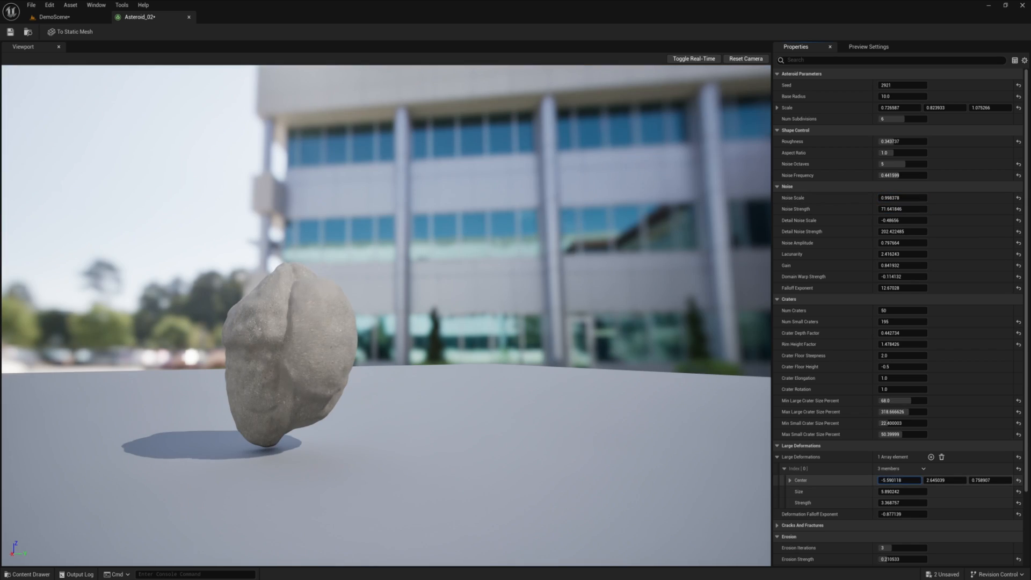
left_click_drag(890, 480, 935, 492)
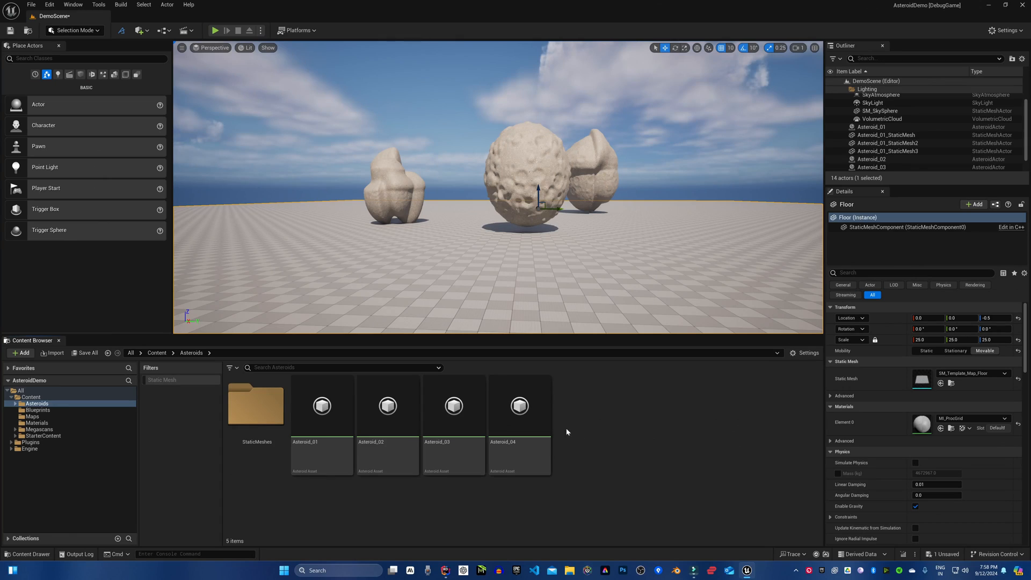
Create a new Asteroid Asset named Asteroid_05 in the Asteroids folder.
right_click(594, 432)
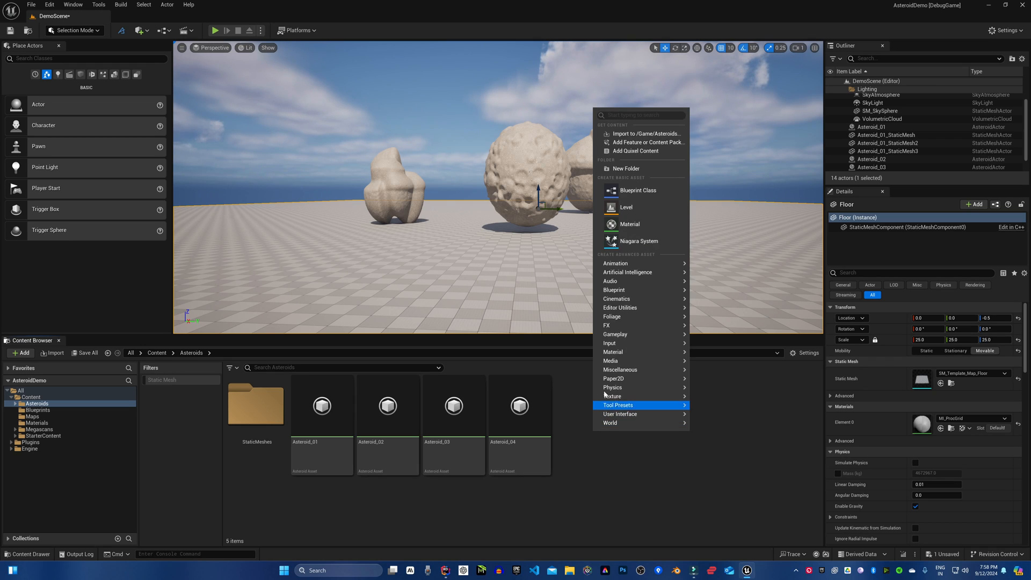
mouse_move(645, 369)
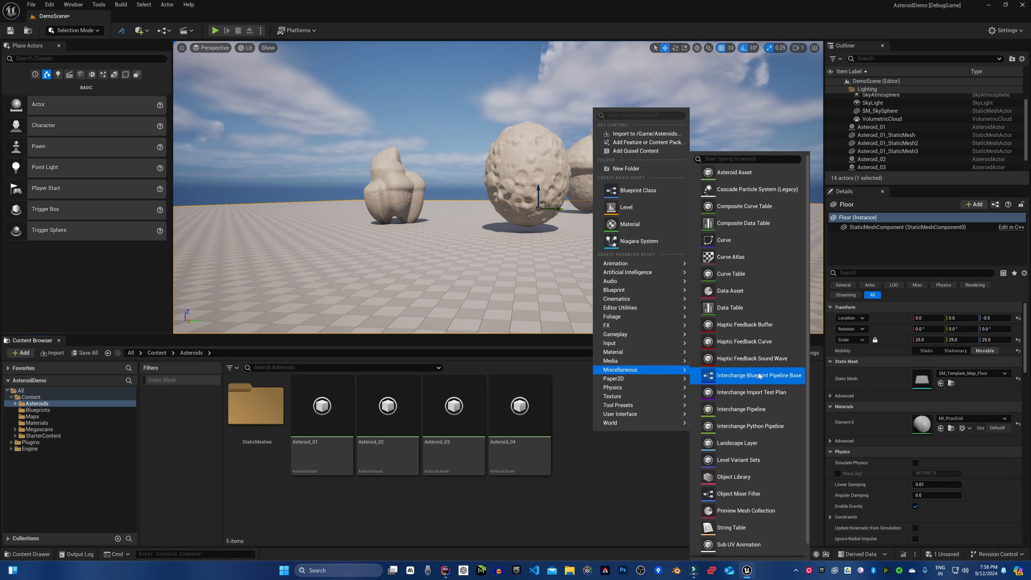
left_click(734, 173)
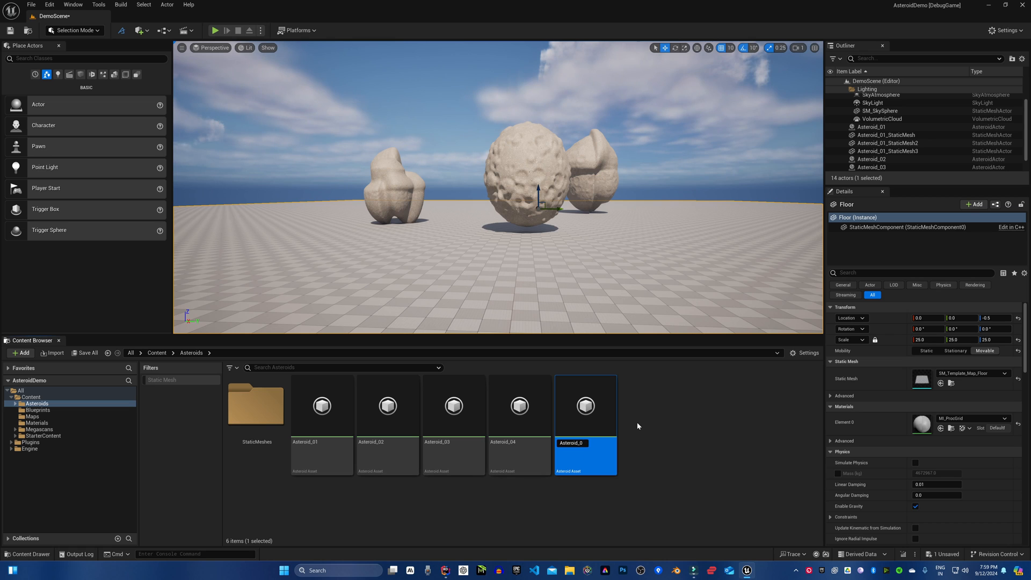
type("Asteroid_05")
key("Return")
Open the Asteroid_05 asset for editing and look over its default mesh from several sides.
right_click_drag(411, 67, 468, 71)
key("s")
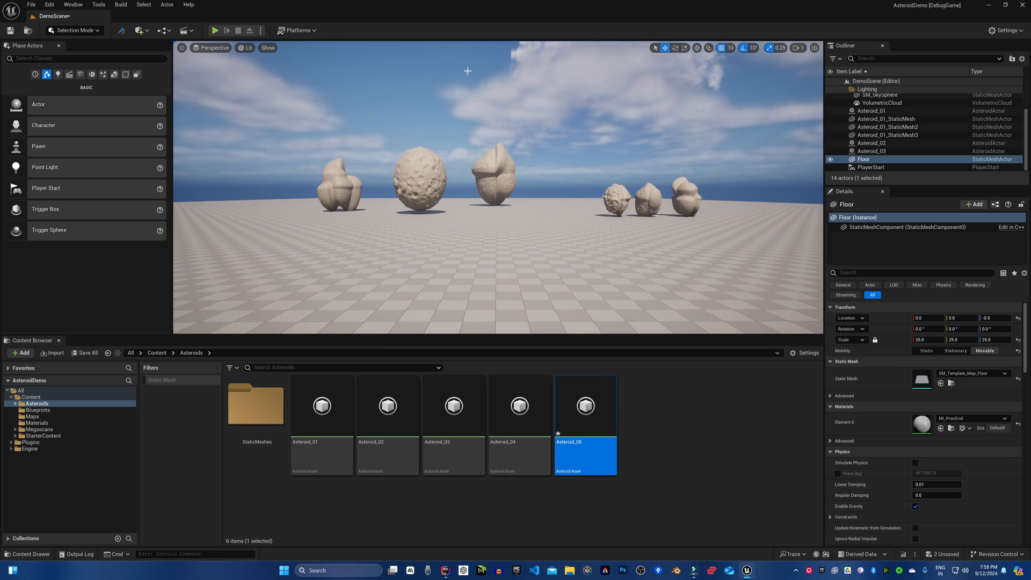
key("s")
right_click_drag(605, 289, 604, 288)
key("w")
double_click(595, 442)
key("w")
right_click_drag(215, 275, 666, 250)
key("s")
key("a")
key("a")
key("s")
key("a")
key("w")
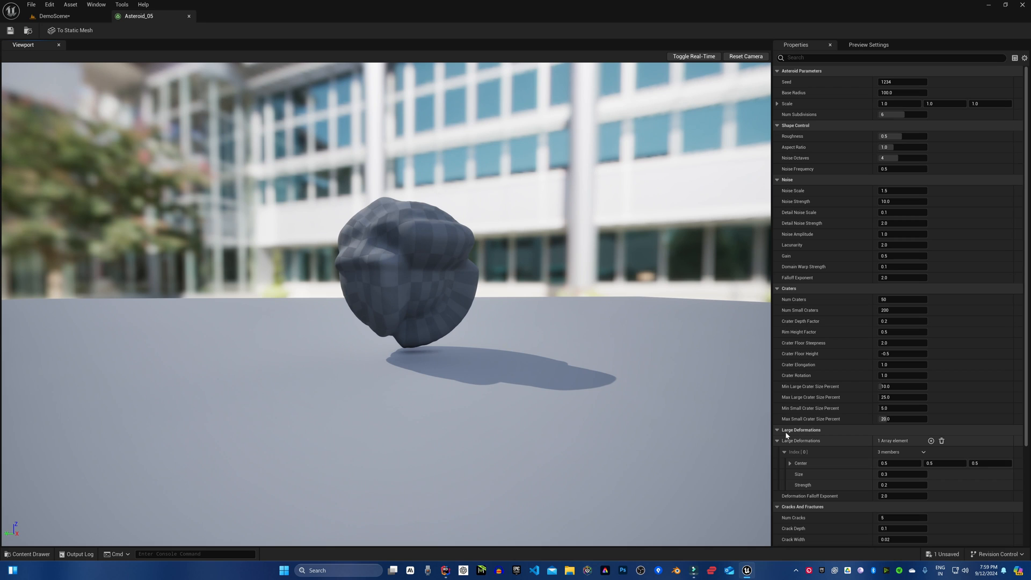
Assign the material instance M_AsteroidMaterial_Inst as Asteroid_05's asteroid material.
scroll(787, 435, "down", 6)
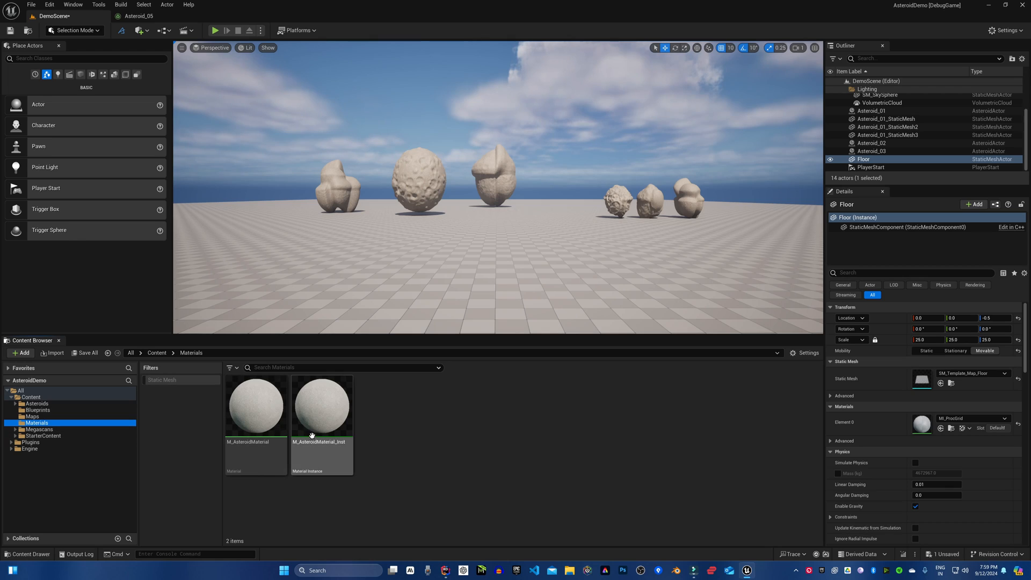
left_click(323, 410)
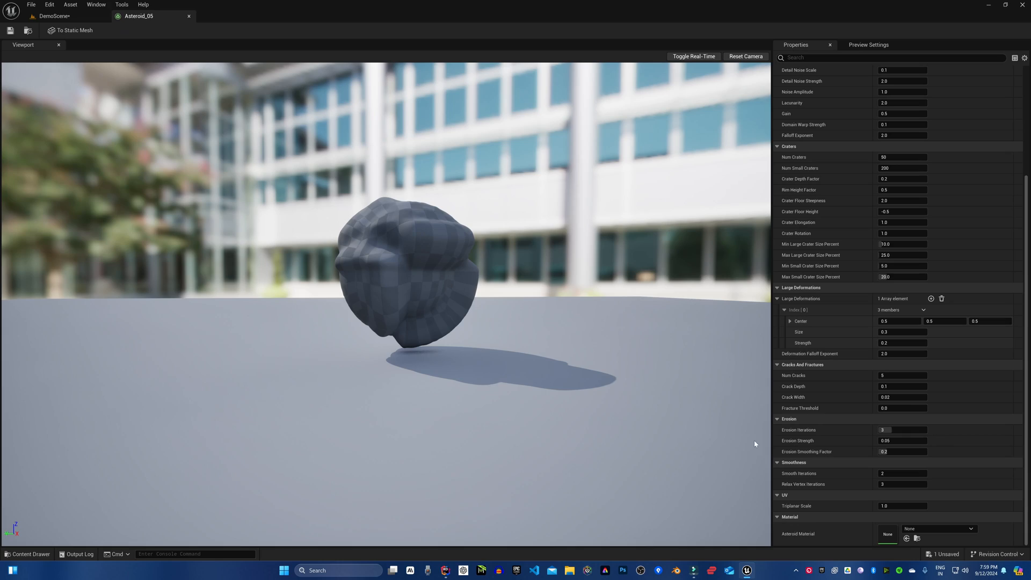
left_click(906, 538)
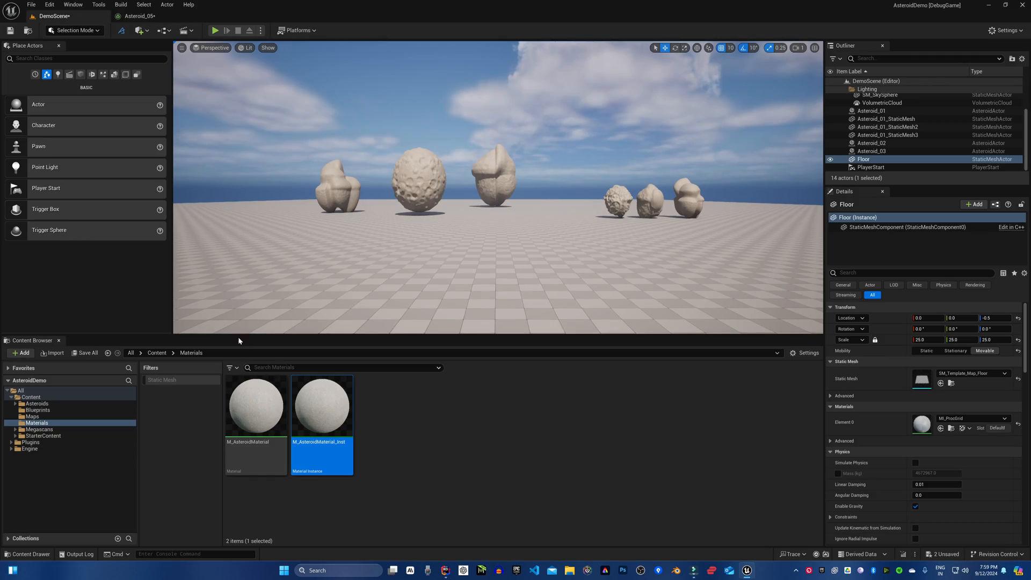
Open M_AsteroidMaterial and examine how its base texture, normal texture and parameter nodes feed the material output.
left_click(239, 395)
double_click(239, 394)
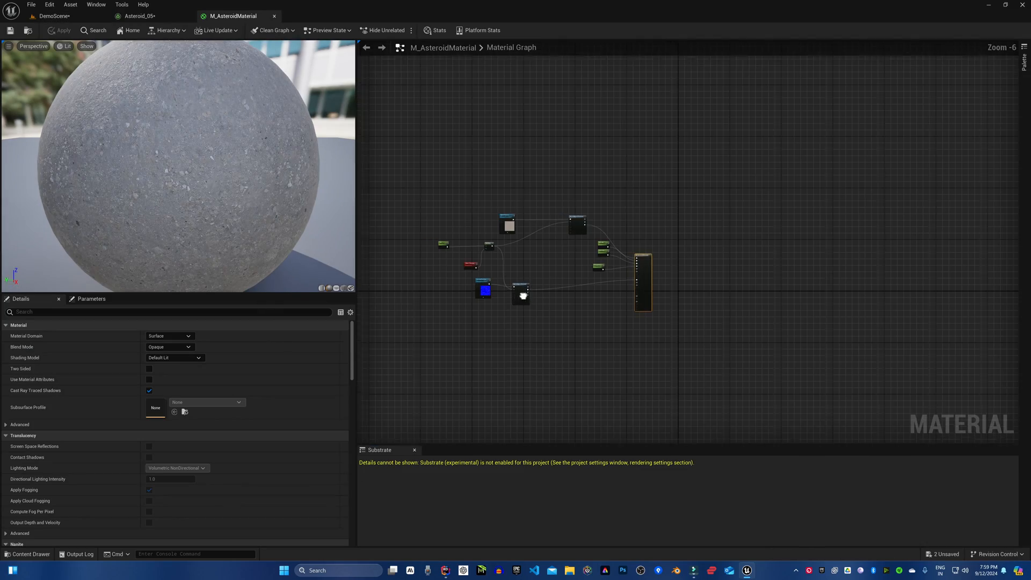
scroll(505, 231, "up", 9)
left_click(569, 237)
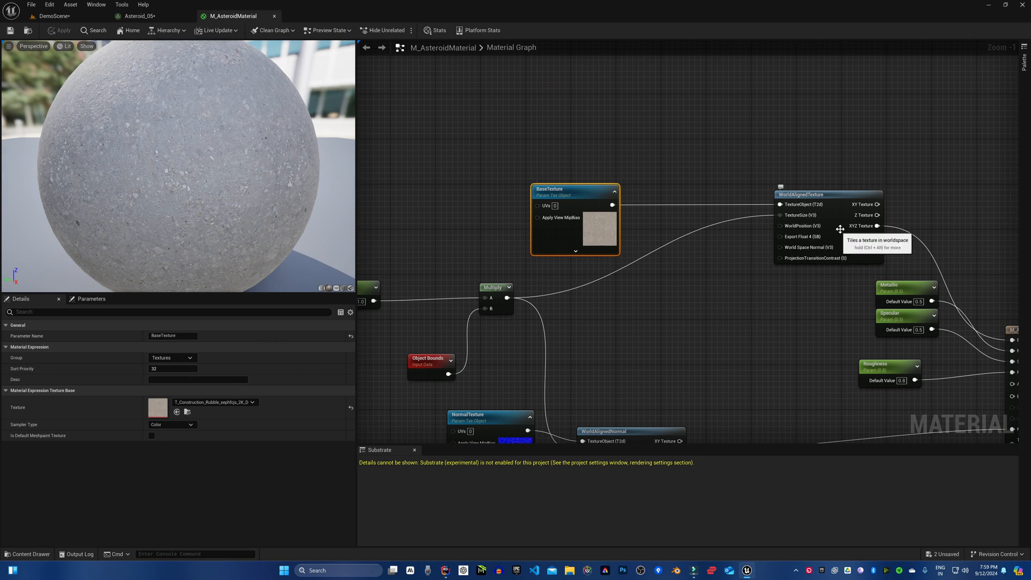
right_click_drag(670, 387, 718, 246)
left_click(505, 317)
left_click_drag(523, 322, 512, 334)
right_click_drag(485, 265, 507, 259)
right_click_drag(809, 389, 556, 393)
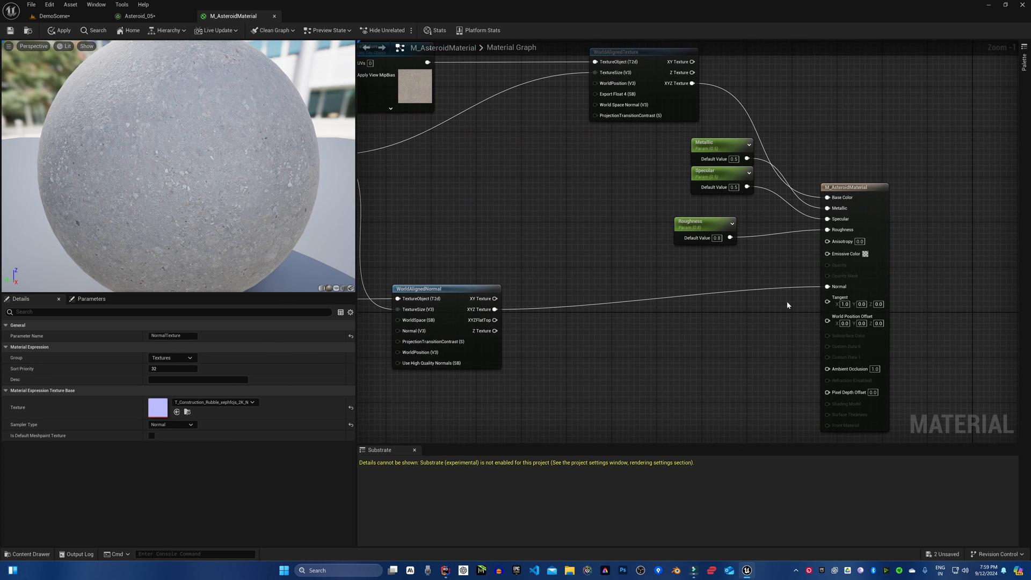
left_click_drag(881, 235, 886, 246)
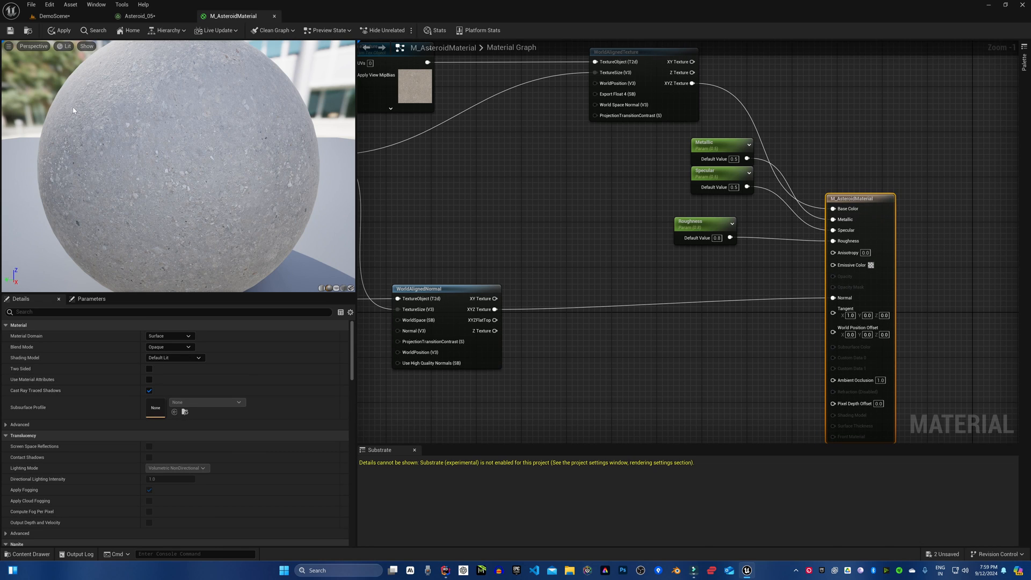
Return to the DemoScene level and save it.
left_click(54, 16)
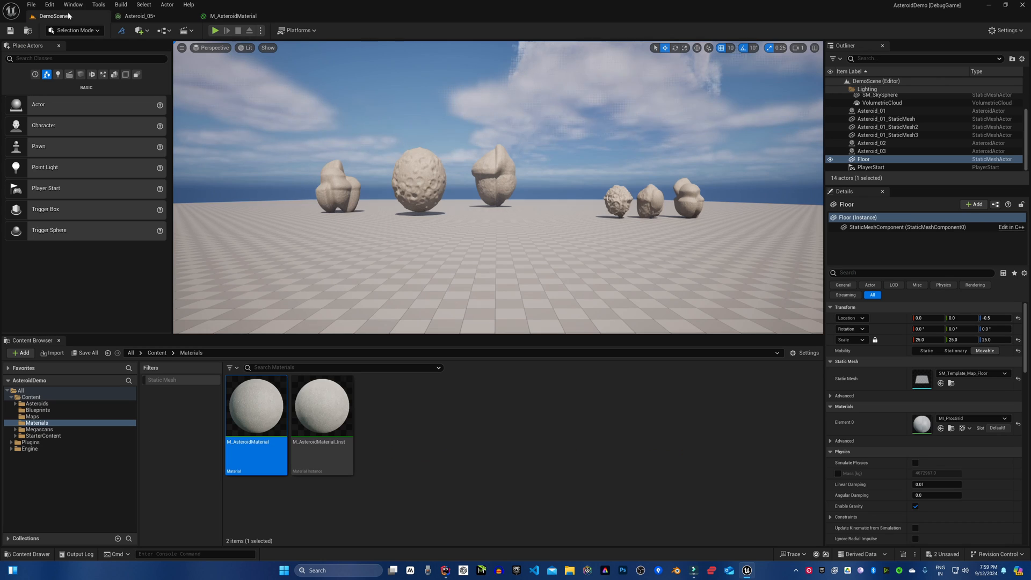
left_click(10, 30)
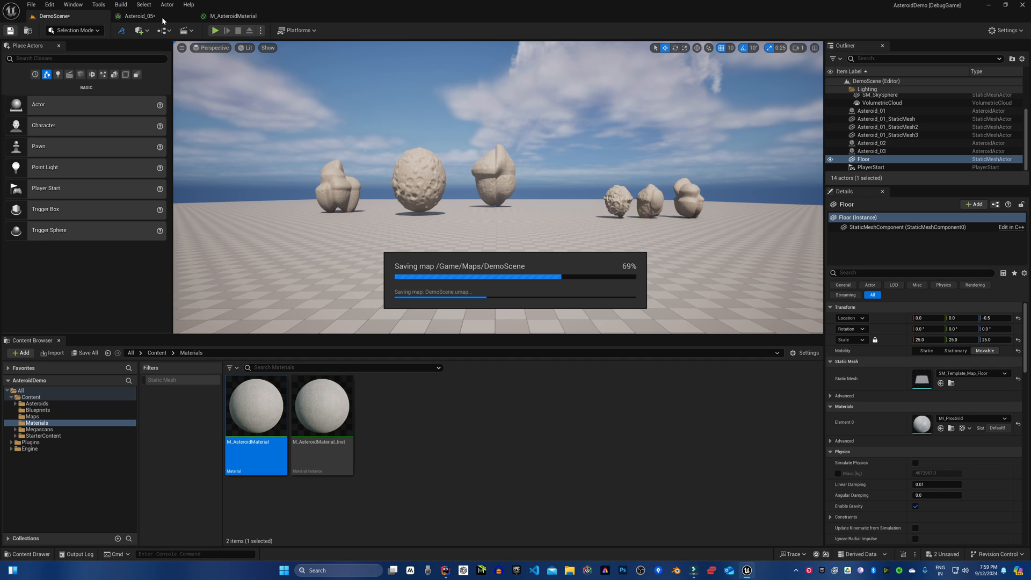
Change Asteroid_05's seed to 1421 and vary its noise settings, including a domain warp strength of about 1913.
left_click(162, 17)
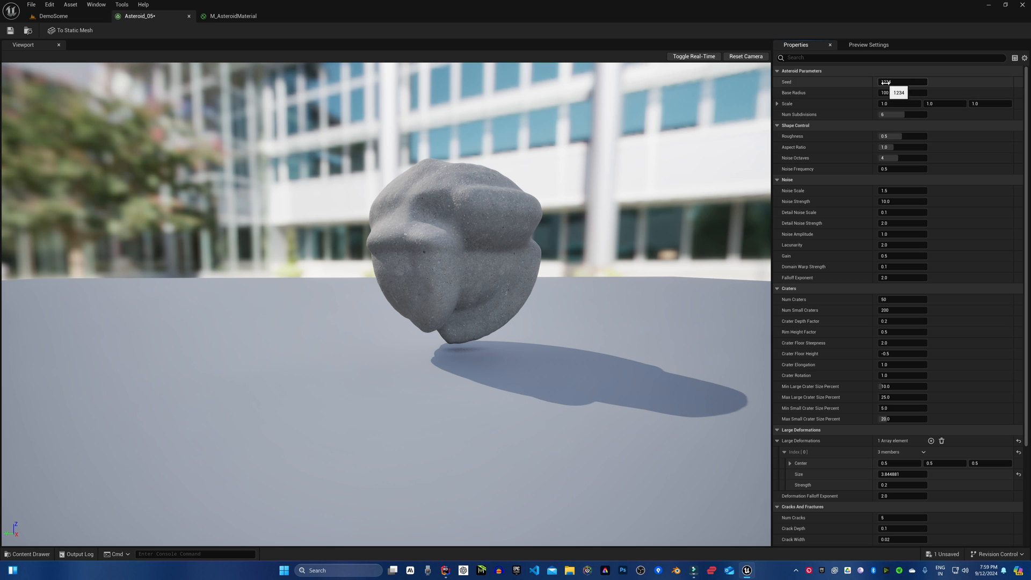
left_click_drag(884, 82, 947, 82)
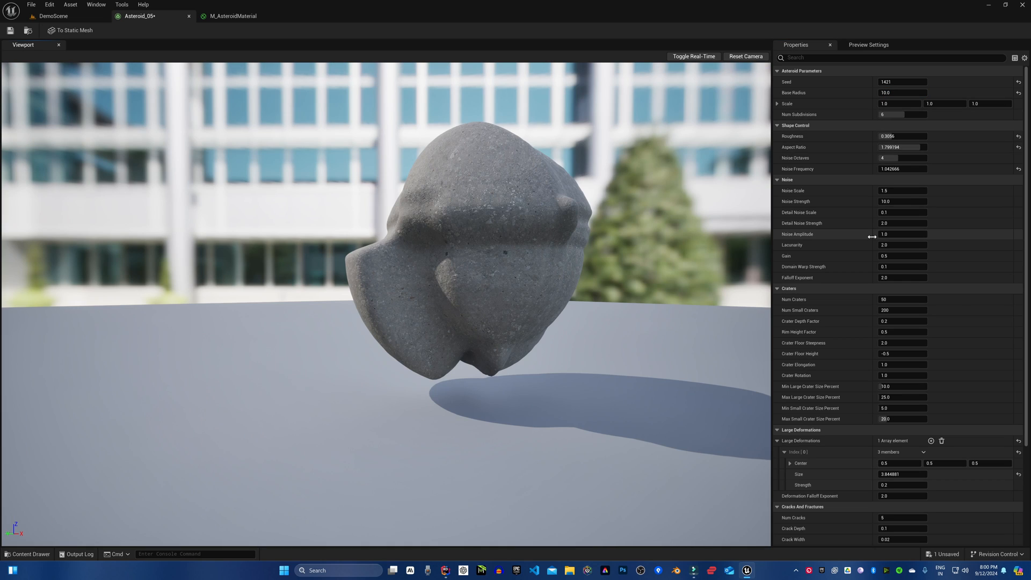
left_click_drag(888, 191, 886, 256)
left_click_drag(902, 266, 925, 266)
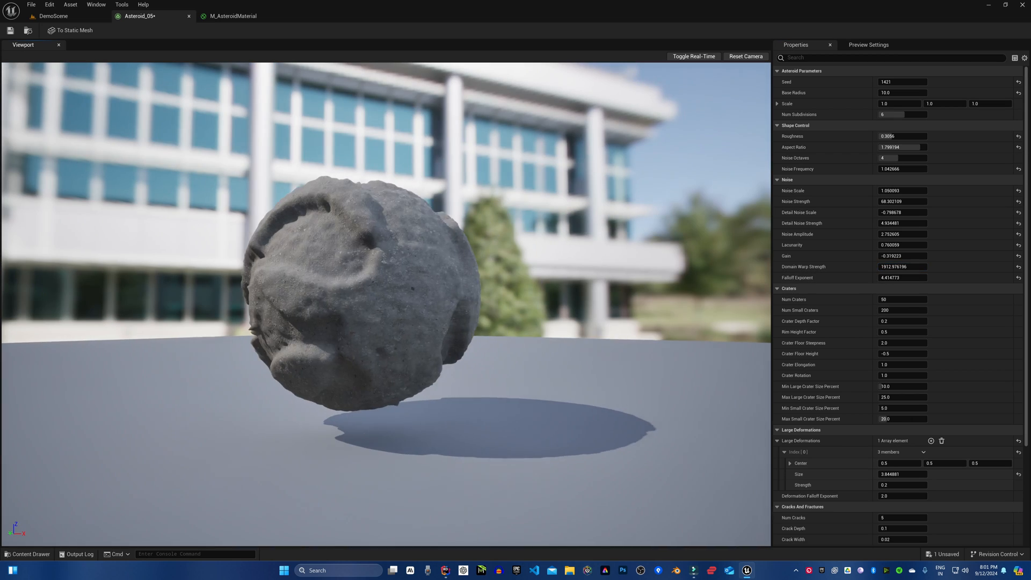
Narrow the asteroid by scaling it to about 0.78 on X and adjusting the scale on its other axes.
scroll(467, 263, "down", 4)
left_click_drag(467, 262, 639, 226)
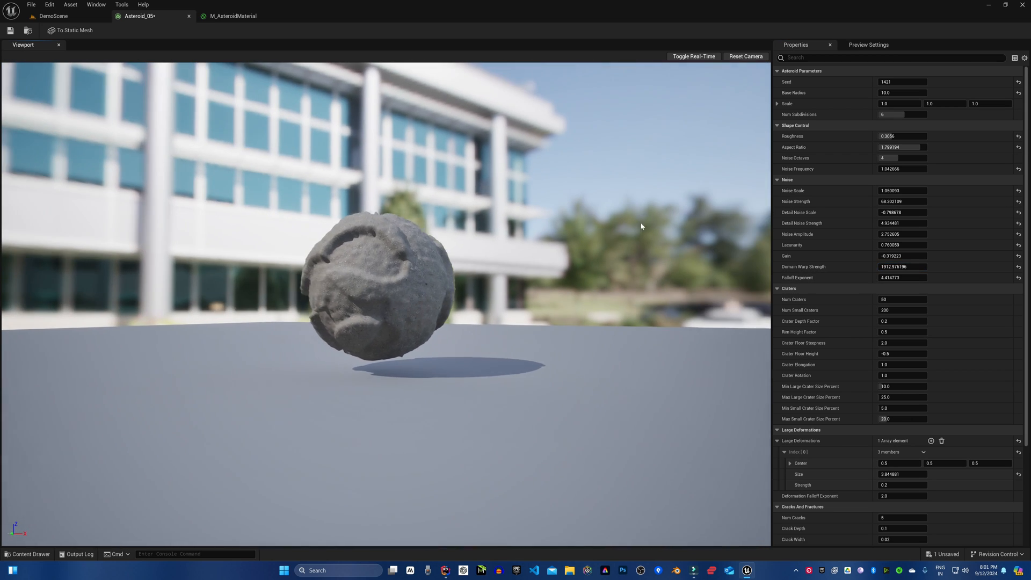
left_click_drag(897, 104, 881, 104)
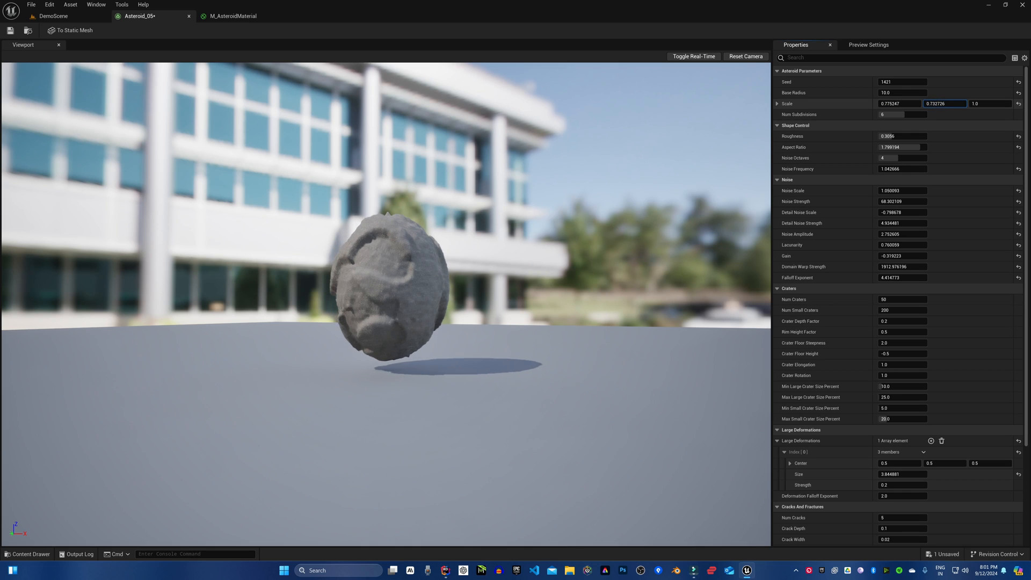
left_click_drag(946, 104, 1009, 104)
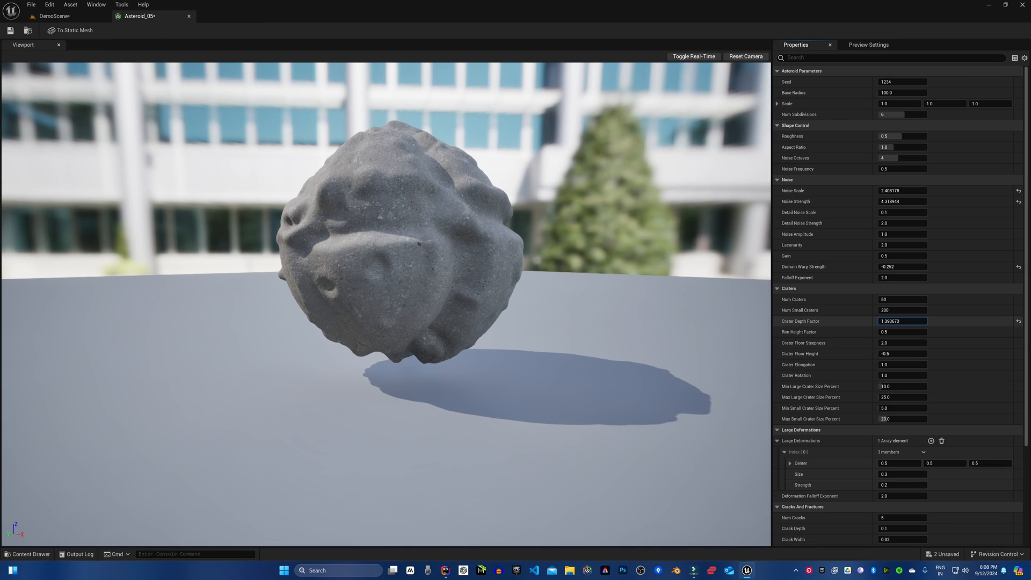
Raise the crater depth factor to about 2.37 and adjust the large crater size percentages.
left_click_drag(902, 321, 920, 321)
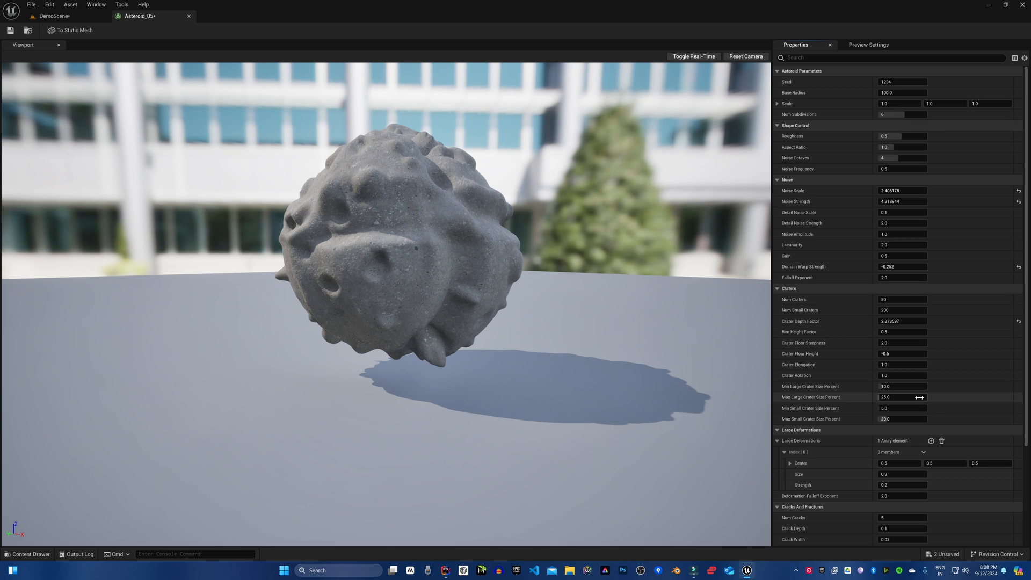
mouse_move(884, 386)
left_mouse_down()
mouse_move(894, 386)
mouse_move(883, 397)
left_mouse_up()
type("0")
key("Return")
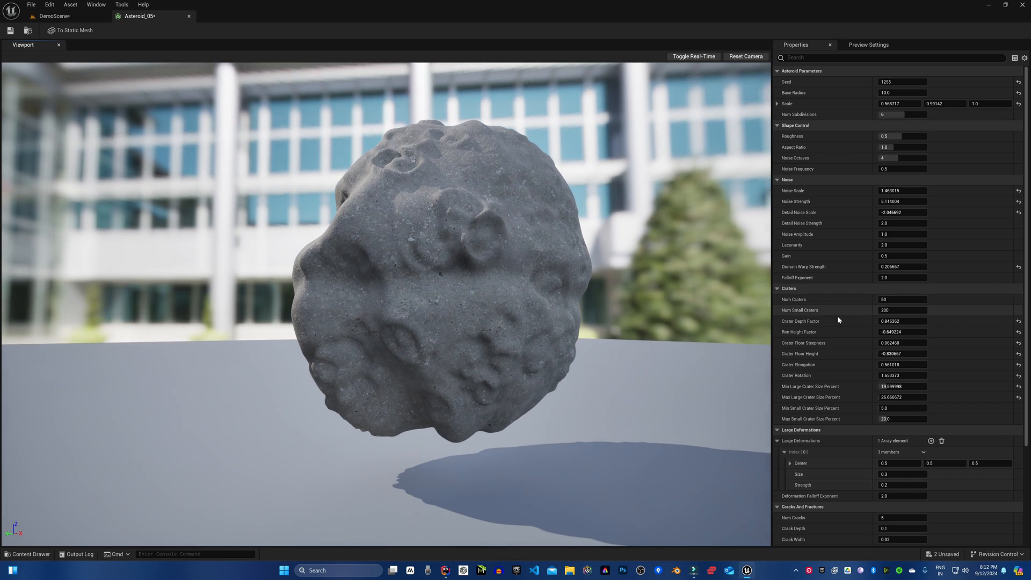
Set rim height factor to about -0.85, floor steepness to about 0.097 and crater count to 49, then vary the small craters' count and maximum size.
mouse_move(891, 332)
left_mouse_down()
mouse_move(881, 332)
mouse_move(889, 343)
left_mouse_up()
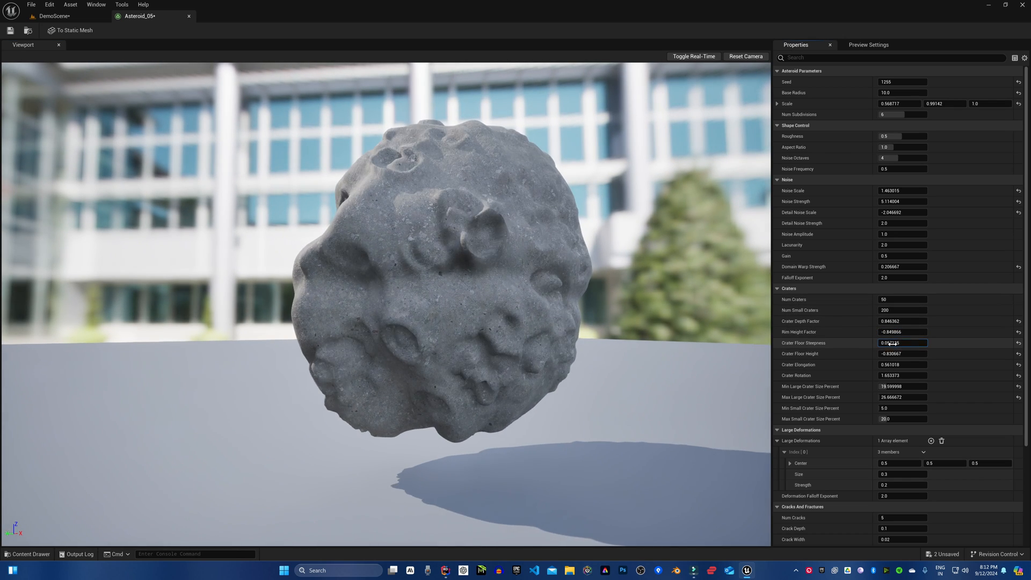
mouse_move(894, 299)
left_mouse_down()
mouse_move(879, 299)
mouse_move(886, 310)
left_mouse_up()
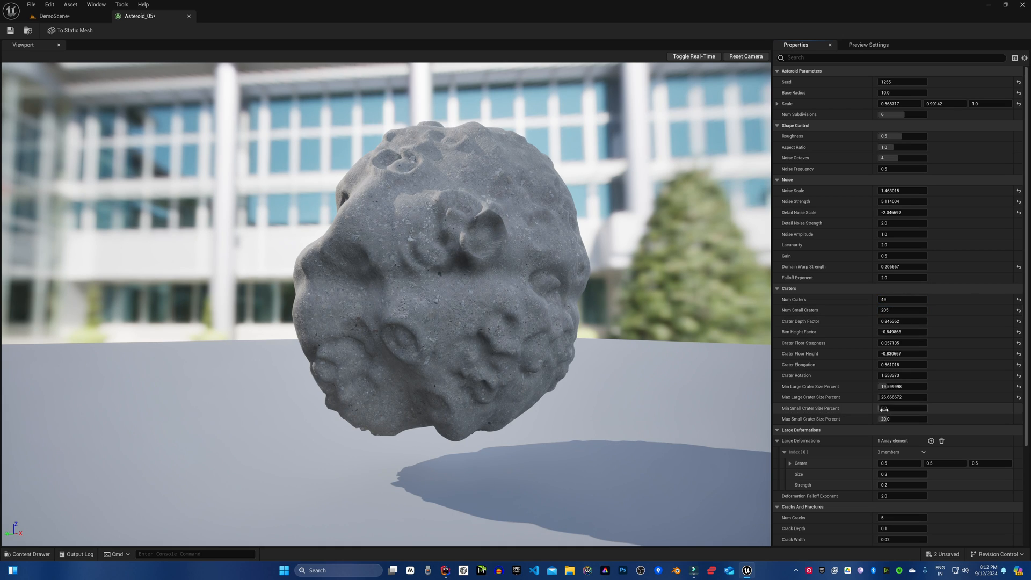
left_click_drag(888, 419, 911, 419)
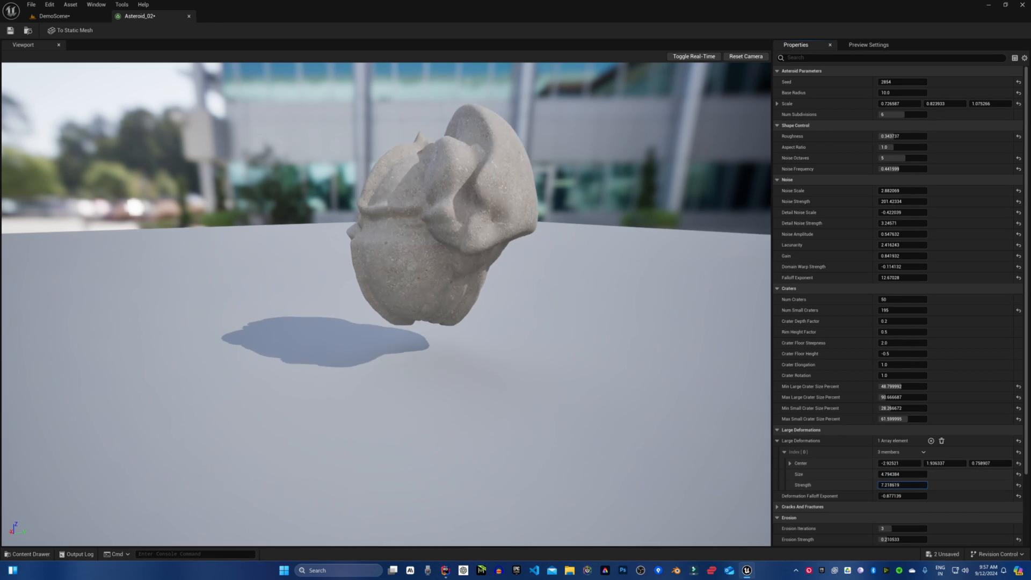
Set Asteroid_02's large deformation to a strength of about 3.37 with its X center at about -5.91.
left_click_drag(902, 485, 877, 462)
left_click_drag(483, 301, 387, 301)
right_click_drag(387, 301, 483, 247)
scroll(385, 304, "up", 2)
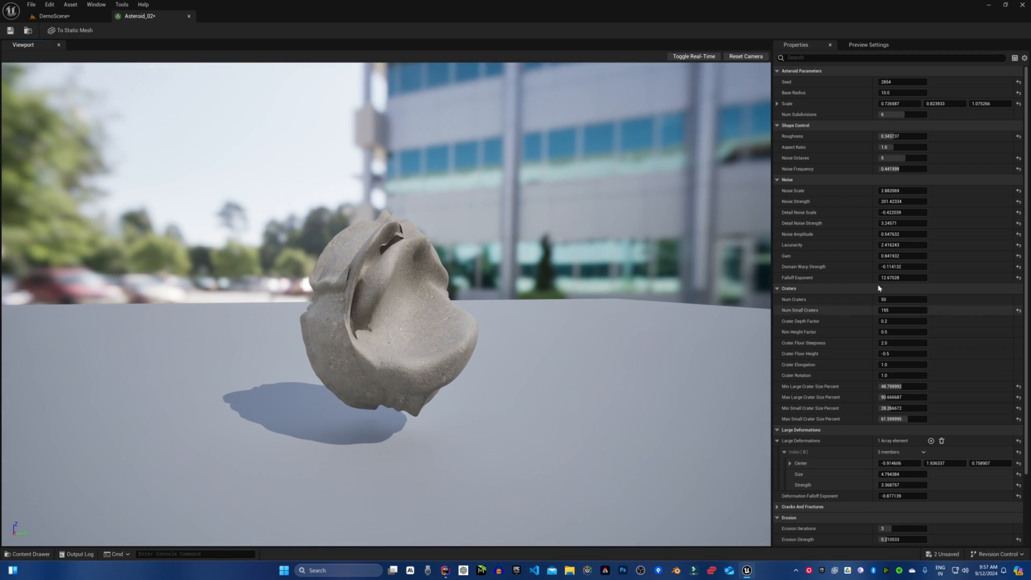
Vary Asteroid_02's noise strength, raise its noise scale to about 10.8 and change the seed to 2921.
mouse_move(894, 201)
left_mouse_down()
mouse_move(848, 202)
mouse_move(902, 191)
mouse_move(892, 190)
left_mouse_up()
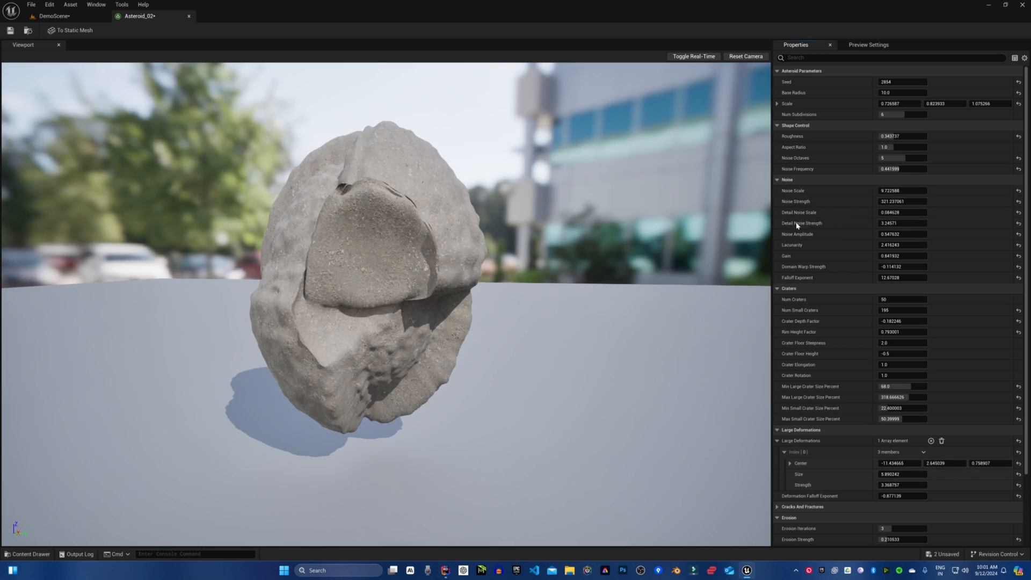
left_click_drag(889, 190, 897, 190)
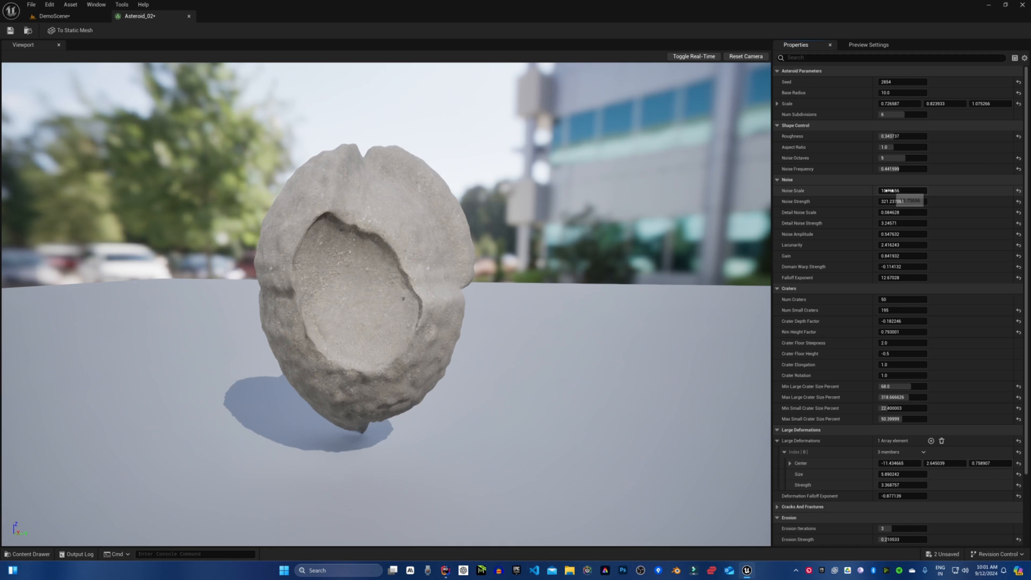
mouse_move(887, 81)
left_mouse_down()
mouse_move(898, 81)
mouse_move(879, 82)
left_mouse_up()
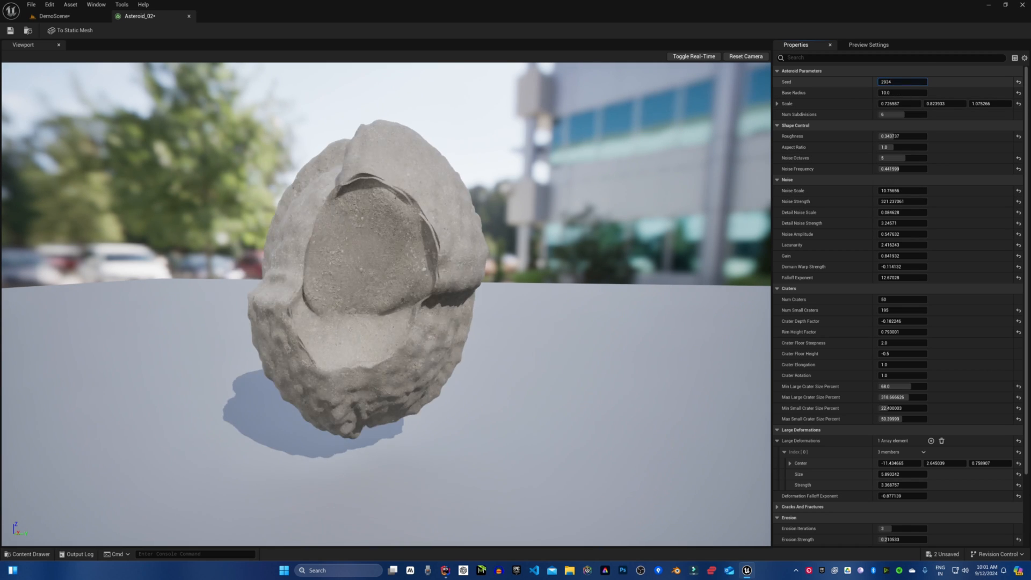
Set detail noise scale to about -0.49, detail noise strength to about 202.4 and noise amplitude to about 0.80.
left_click_drag(537, 242, 542, 274)
left_click_drag(902, 212, 866, 250)
left_click_drag(902, 235, 881, 234)
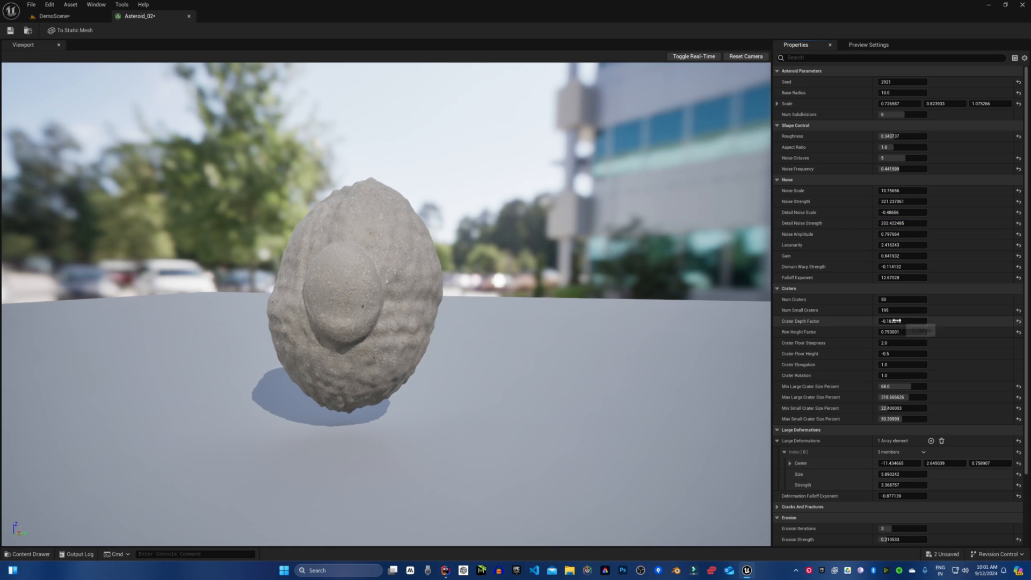
Set the crater depth factor to about 0.44 and the rim height factor to about 1.48.
left_click_drag(896, 320, 924, 332)
key("ctrl+z")
key("ctrl+z")
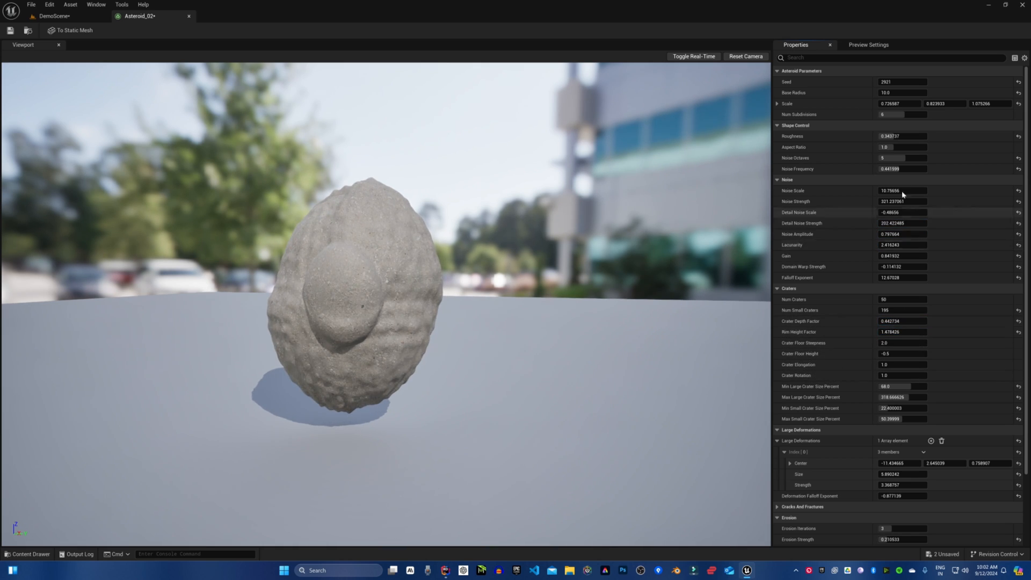
Set Asteroid_02's noise scale to about 1.0, the large deformation's X center to about -6.69 and the deformation falloff exponent to about -0.58.
left_click_drag(902, 202, 879, 190)
left_click_drag(386, 304, 430, 343)
mouse_move(898, 463)
left_mouse_down()
mouse_move(884, 463)
mouse_move(948, 463)
mouse_move(926, 463)
mouse_move(959, 474)
mouse_move(902, 475)
left_mouse_up()
left_click_drag(902, 496, 918, 496)
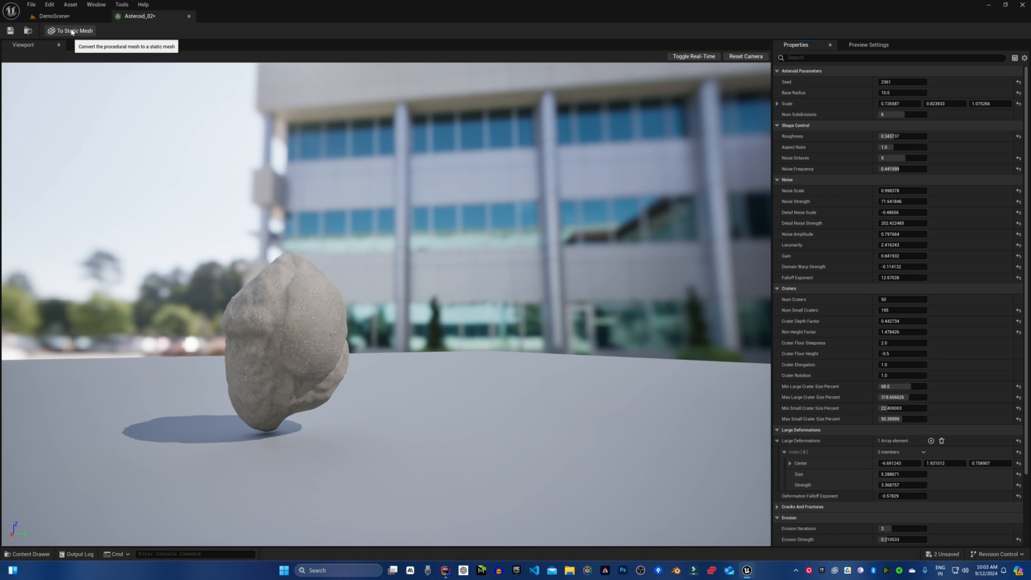
Convert Asteroid_02 to a static mesh, return to DemoScene and open Asteroid_02_StaticMesh from the Asteroids folder.
left_click(72, 17)
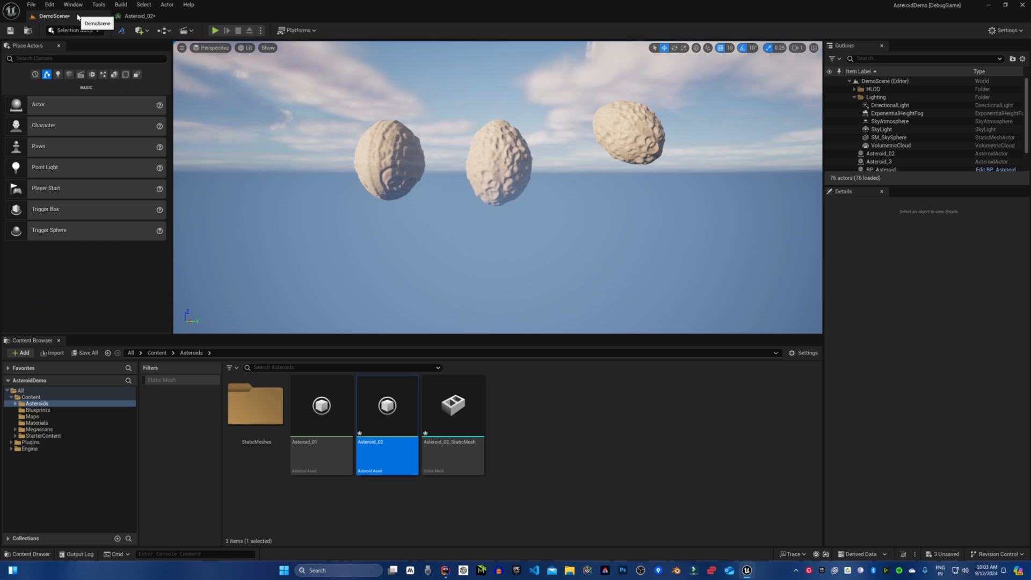
double_click(445, 412)
left_click_drag(444, 322, 305, 323)
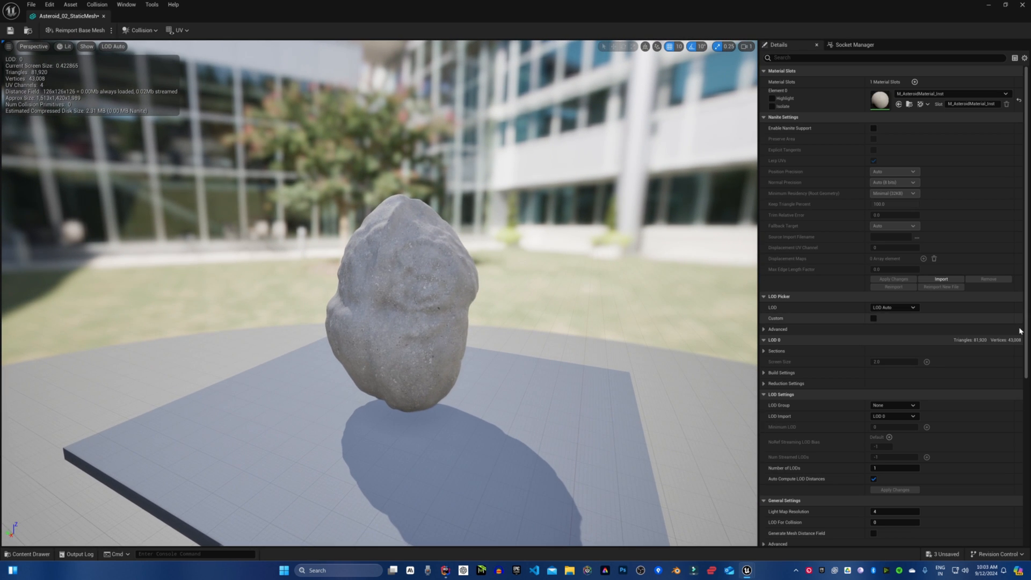
Set the static mesh's number of LODs to 6 and apply the change.
scroll(847, 387, "down", 4)
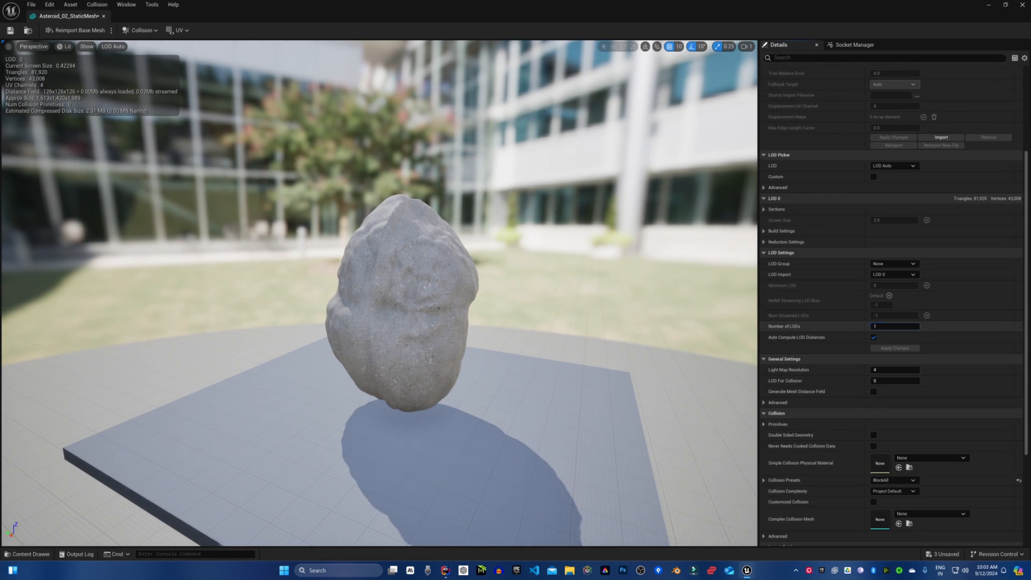
type("2")
key("Return")
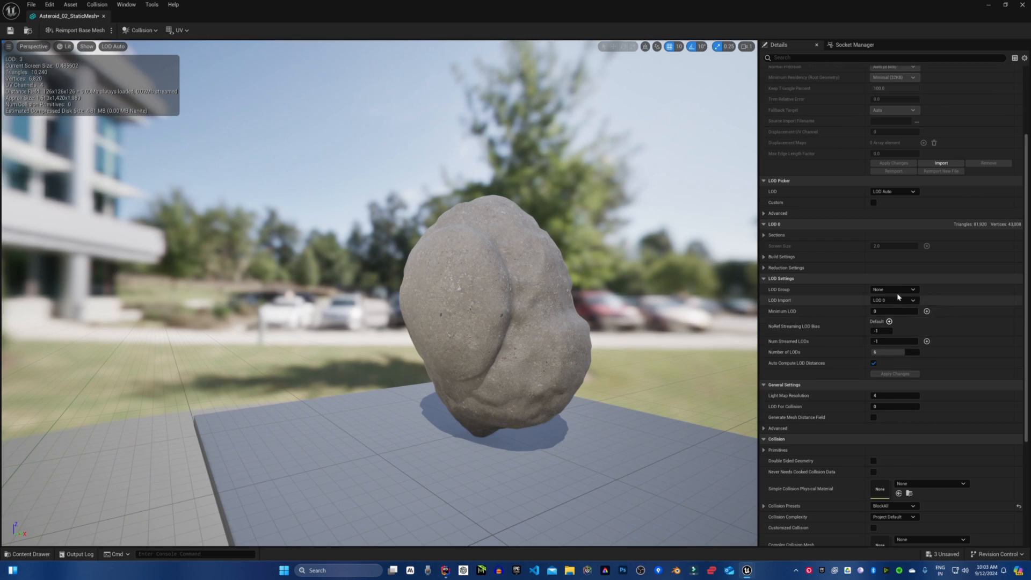
scroll(897, 297, "up", 1)
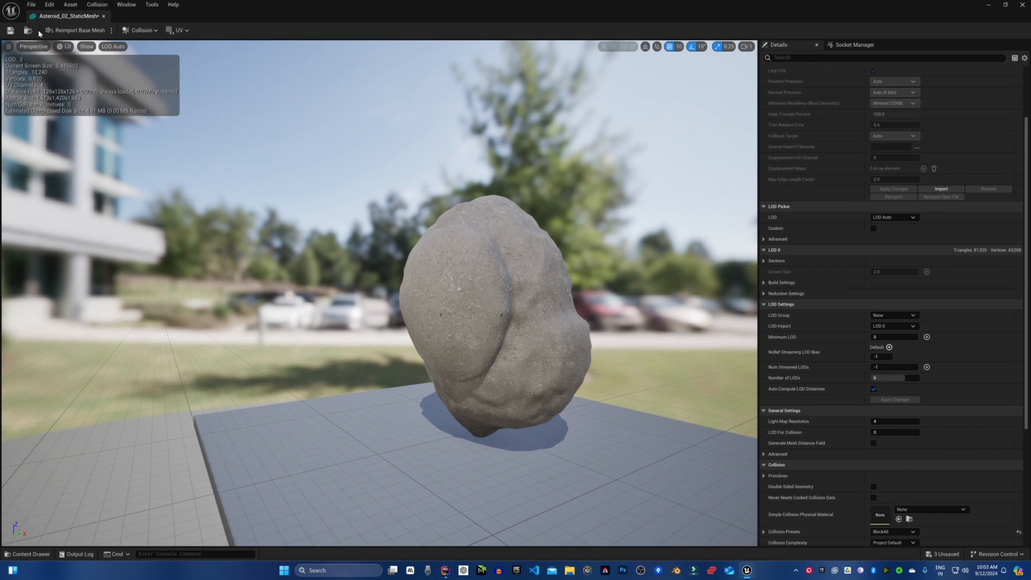
Show the asteroid mesh in wireframe and compare the triangle density of LOD 0 with LOD 5.
left_click(65, 47)
left_click(80, 98)
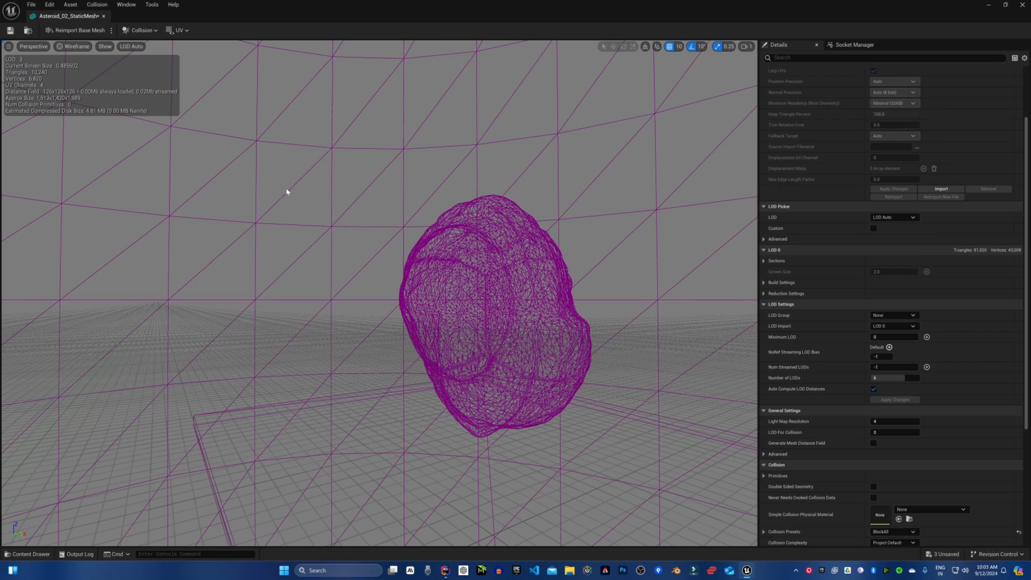
left_click(123, 46)
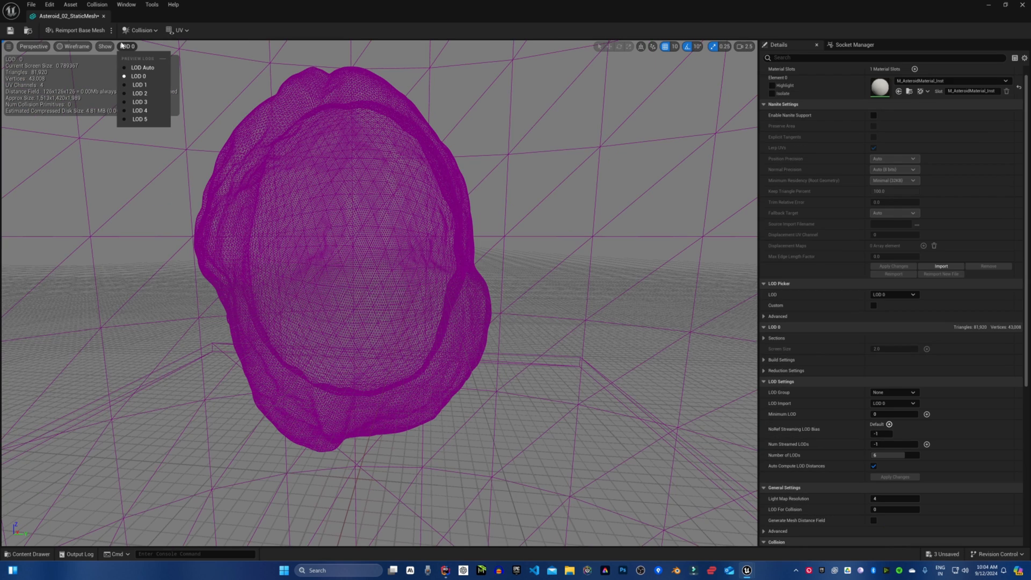
left_click(133, 119)
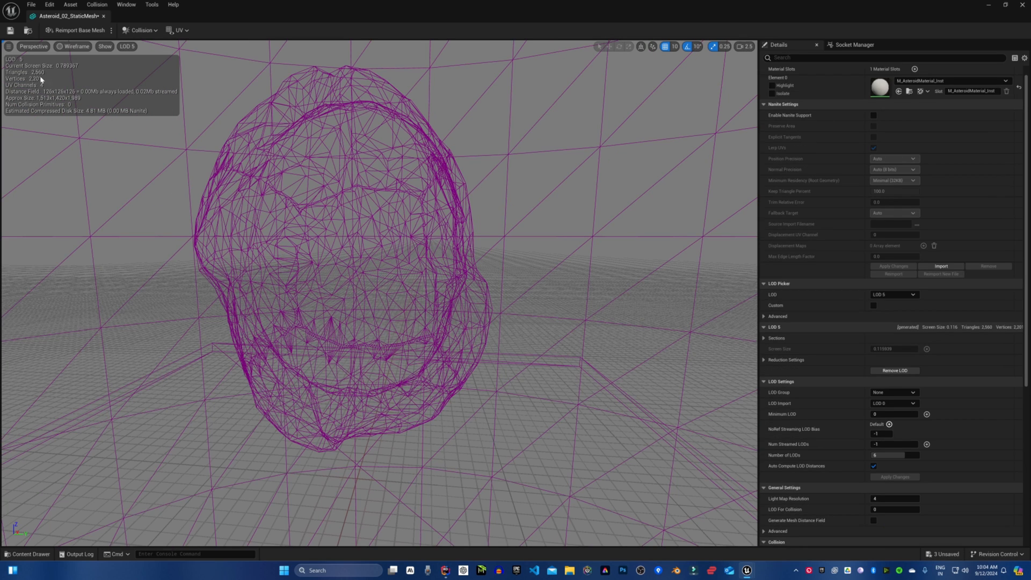
Restore lit shading, inspect the LOD 5 asteroid from several sides and close the static mesh editor.
left_click(76, 47)
left_click(83, 78)
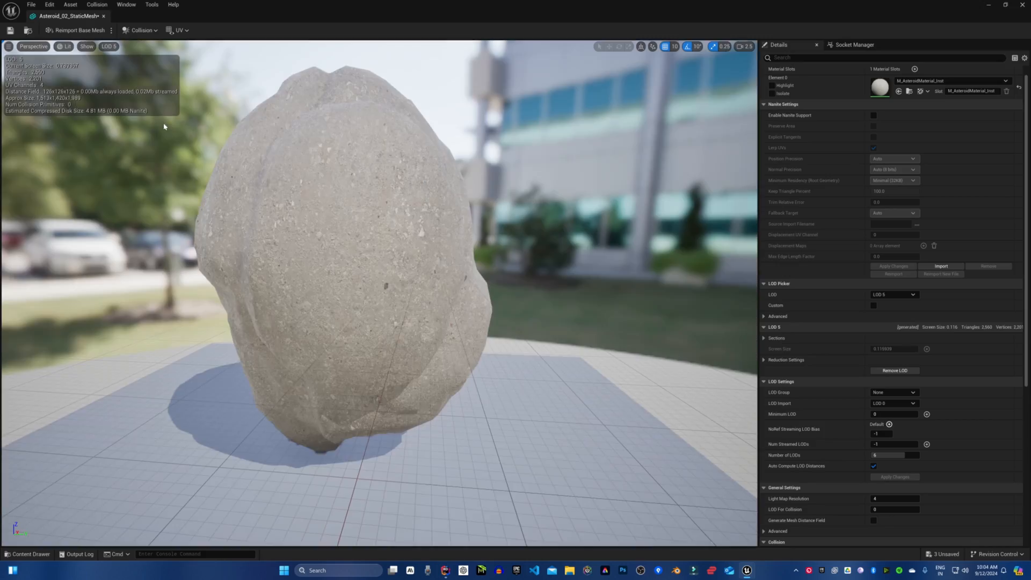
left_click_drag(163, 125, 69, 226)
left_click_drag(483, 290, 161, 290, "alt")
left_click_drag(376, 290, 268, 290, "alt")
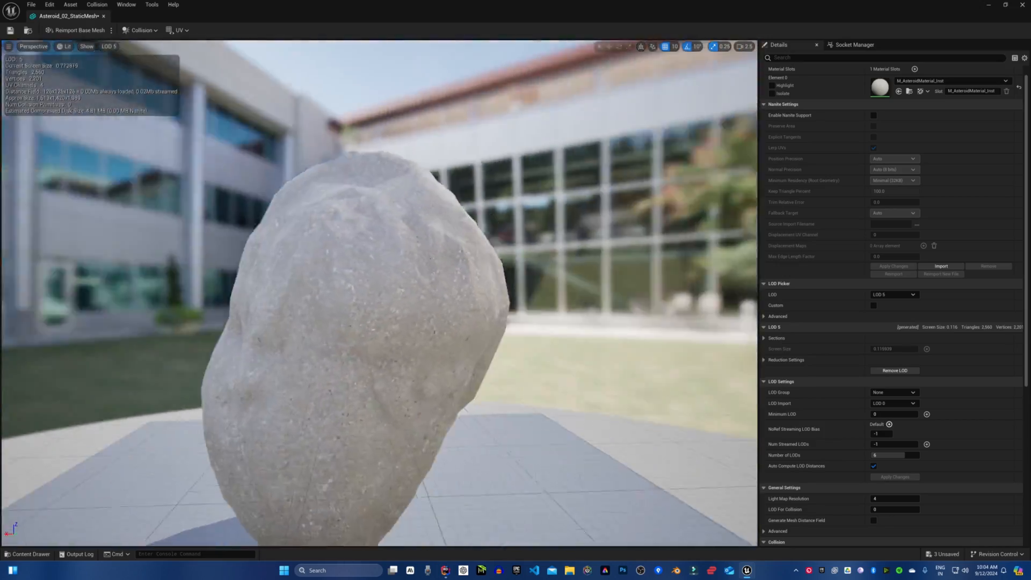
left_click(103, 16)
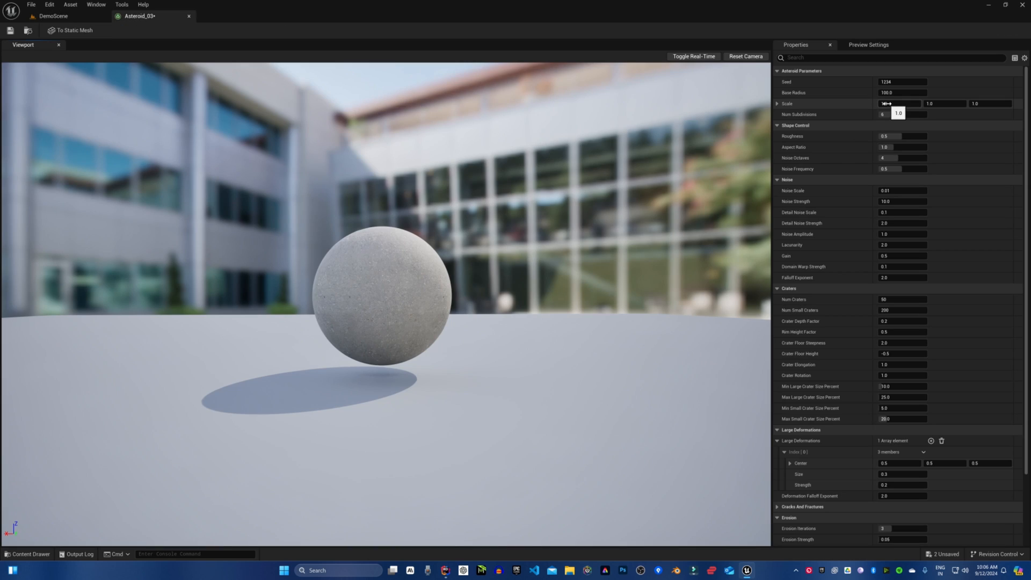
Adjust the X scale of the Asteroid_03 asset.
left_click_drag(886, 104, 899, 103)
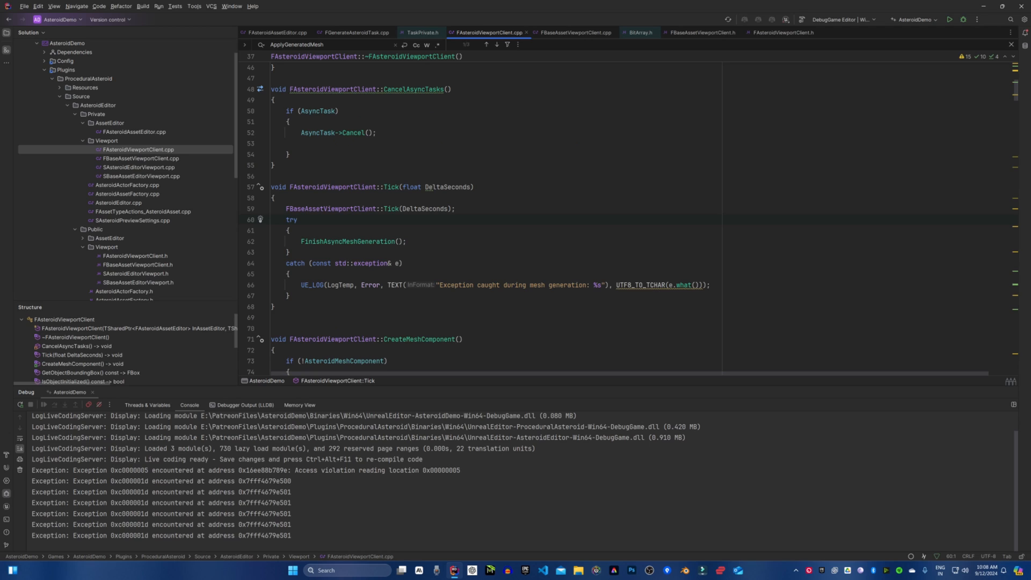
Switch to the AsteroidDemo code editor, find UpdateMesh in FAsteroidViewportClient.cpp and review the function's code.
type("UpdateMesh")
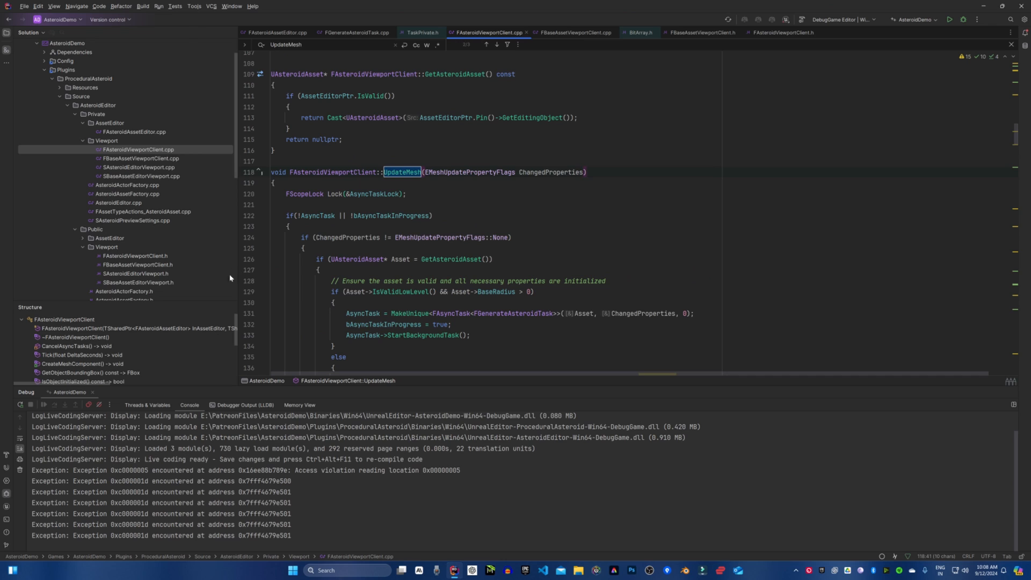
scroll(537, 215, "down", 2)
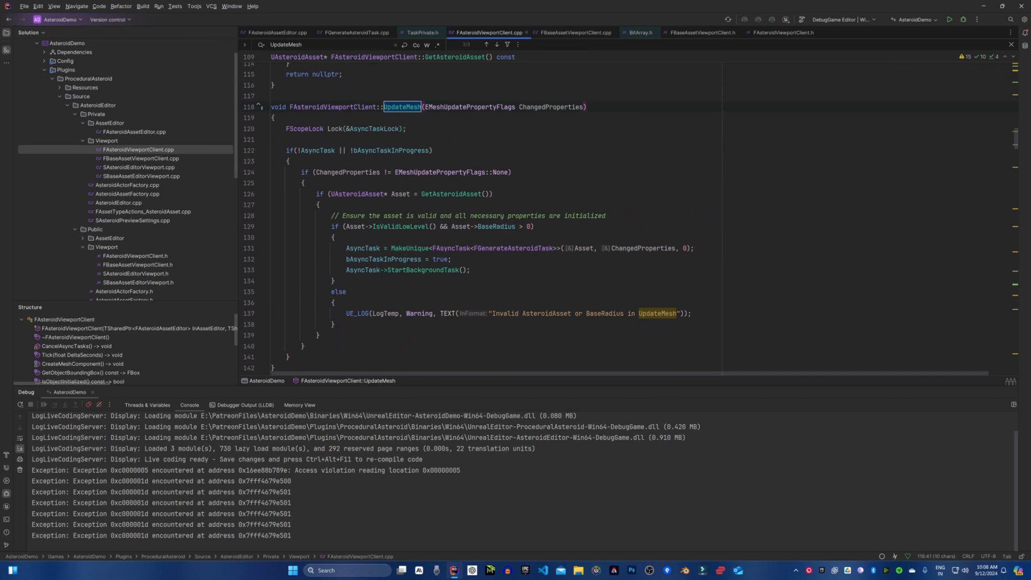